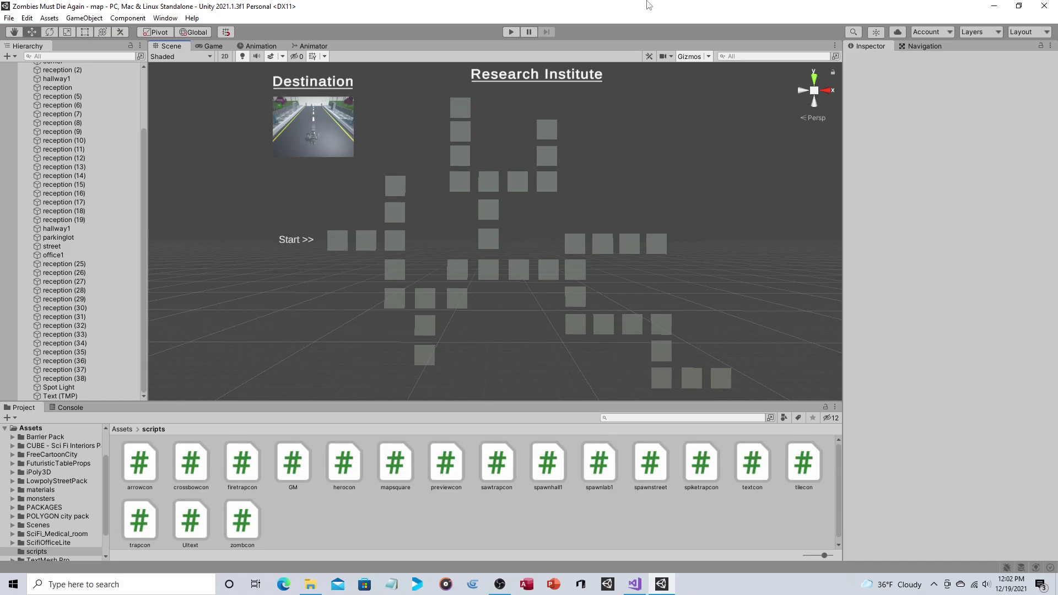
# - Run the map scene and preview the destinations behind several of the map squares
pyautogui.click(511, 32)
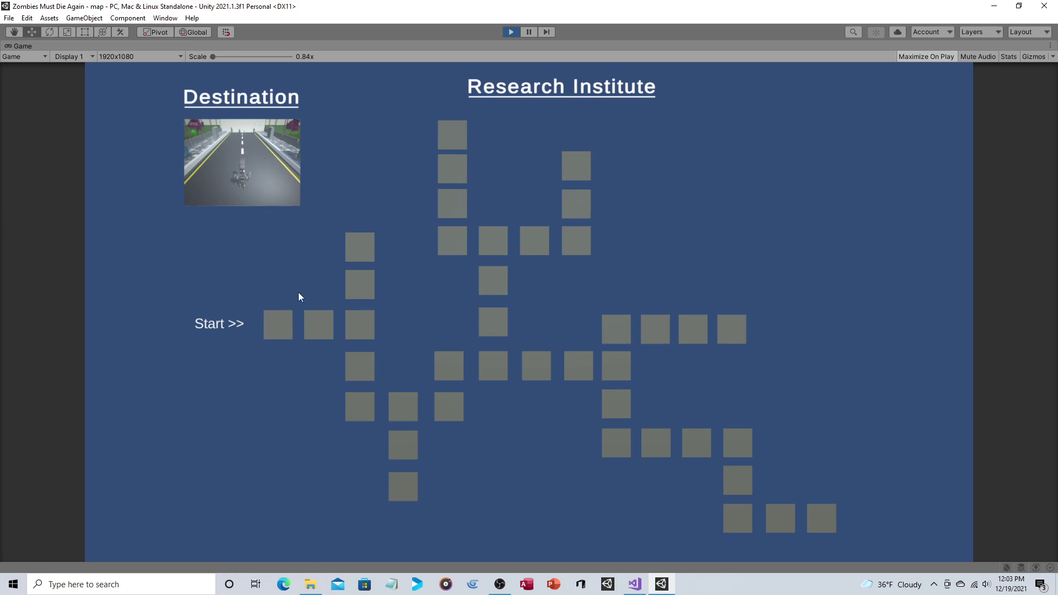
pyautogui.moveTo(320, 327)
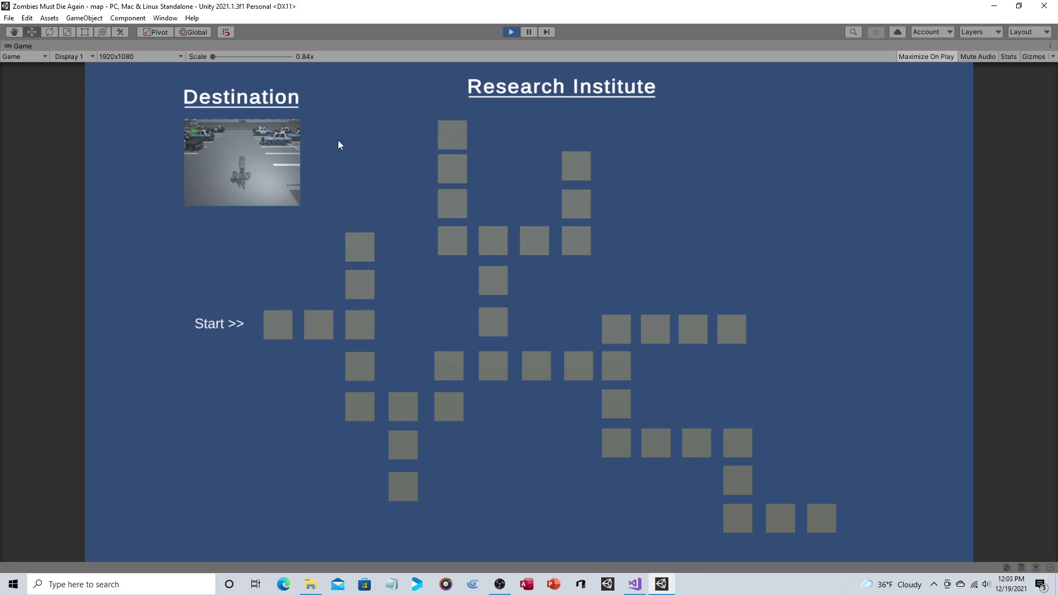
pyautogui.moveTo(368, 328)
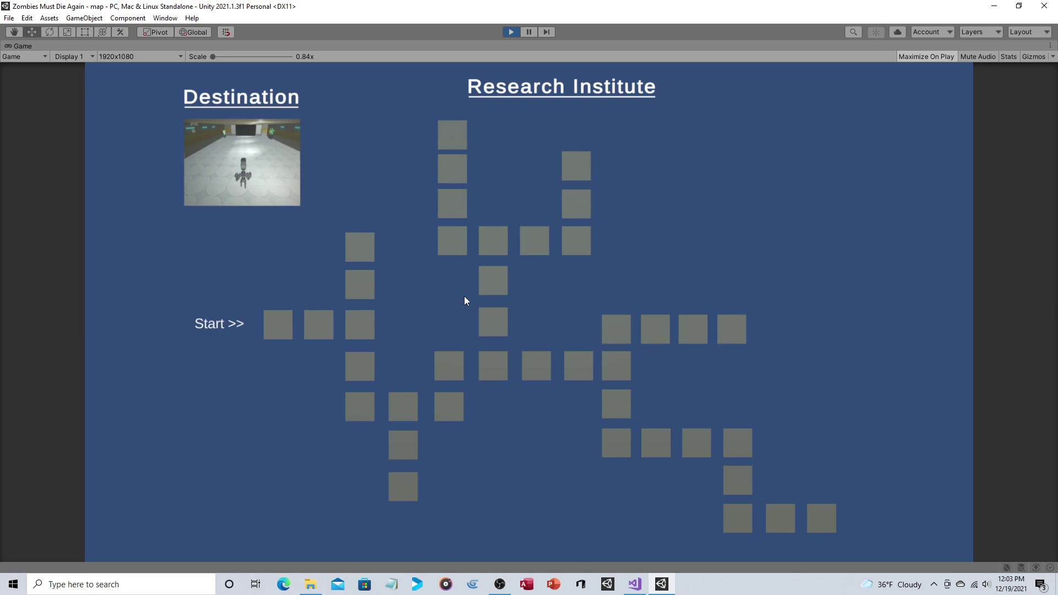
pyautogui.click(361, 249)
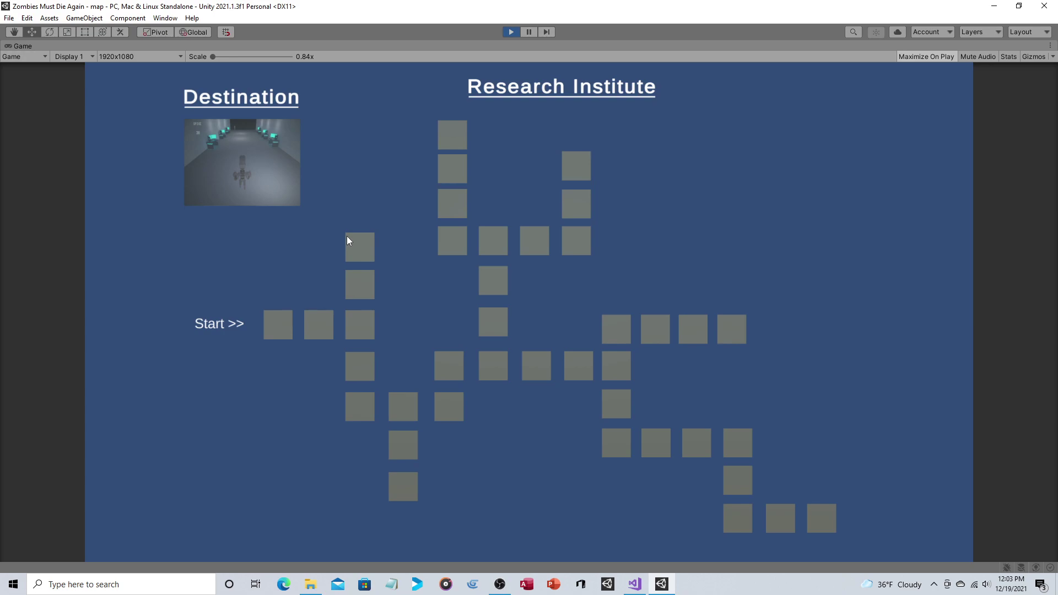
pyautogui.click(415, 494)
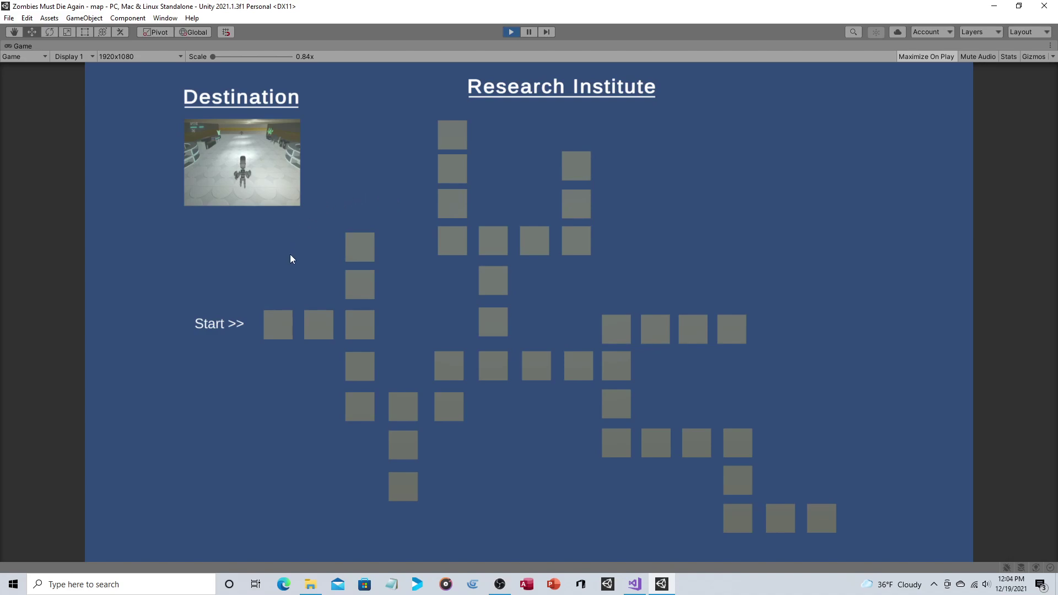
# - Enter the street level from the first square after Start, walk the hero forward and cycle through the available traps
pyautogui.click(278, 320)
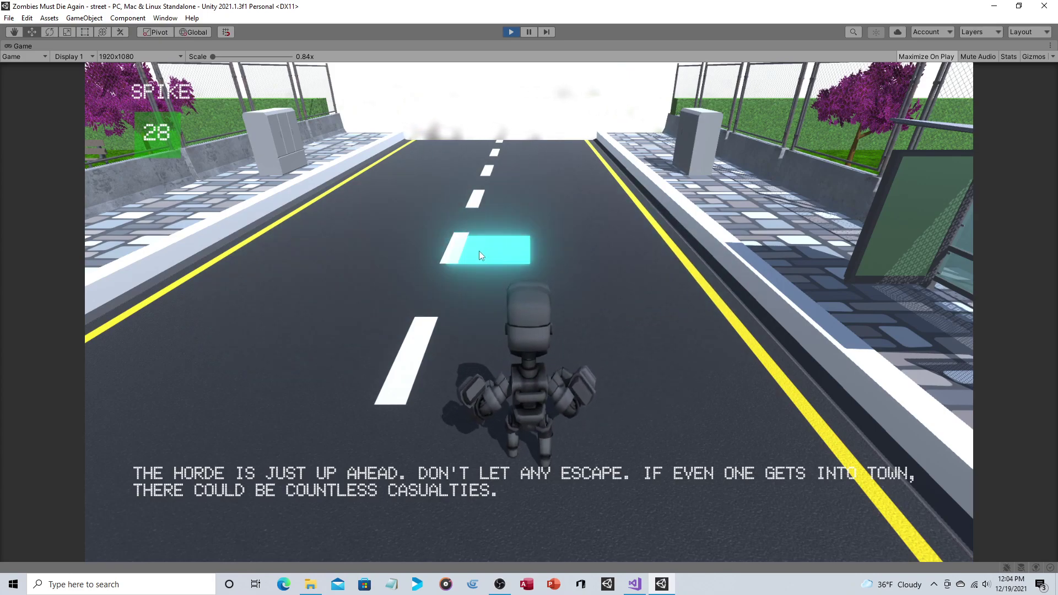
pyautogui.press('w')
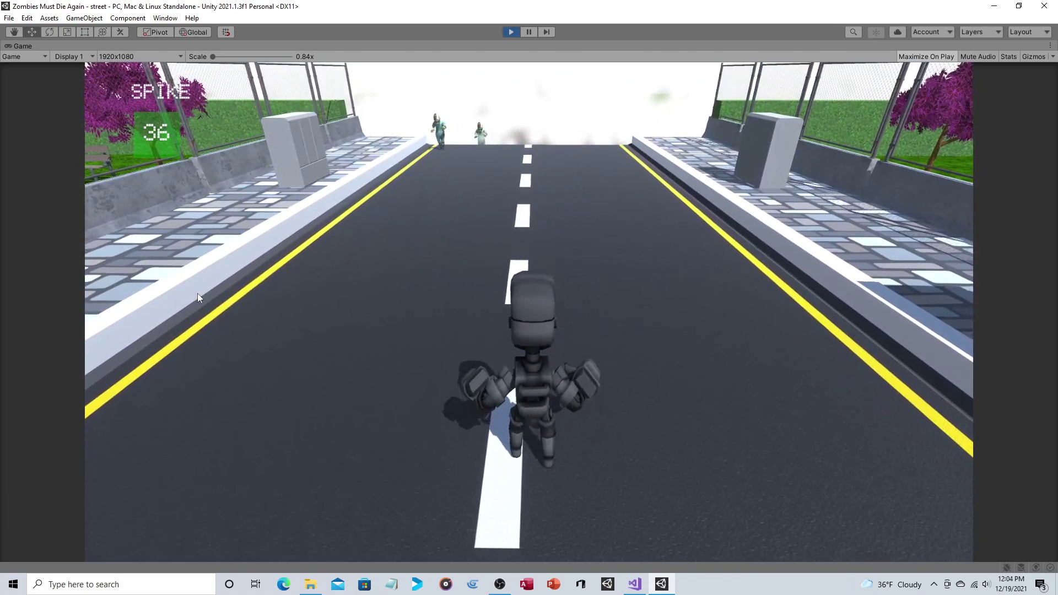
pyautogui.scroll(-1, 198, 293)
pyautogui.scroll(-1, 197, 294)
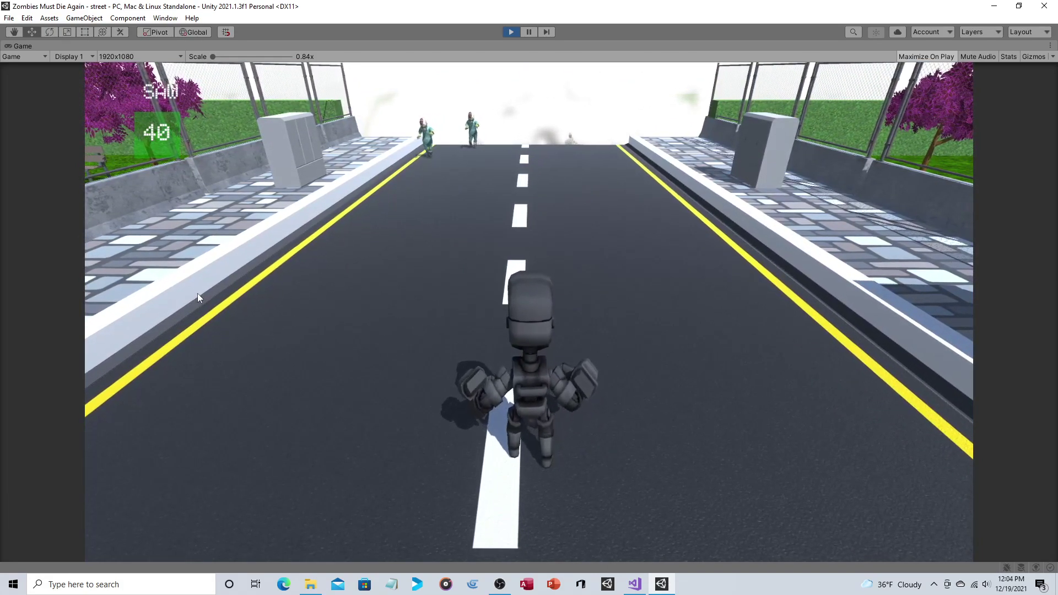
pyautogui.scroll(-1, 198, 298)
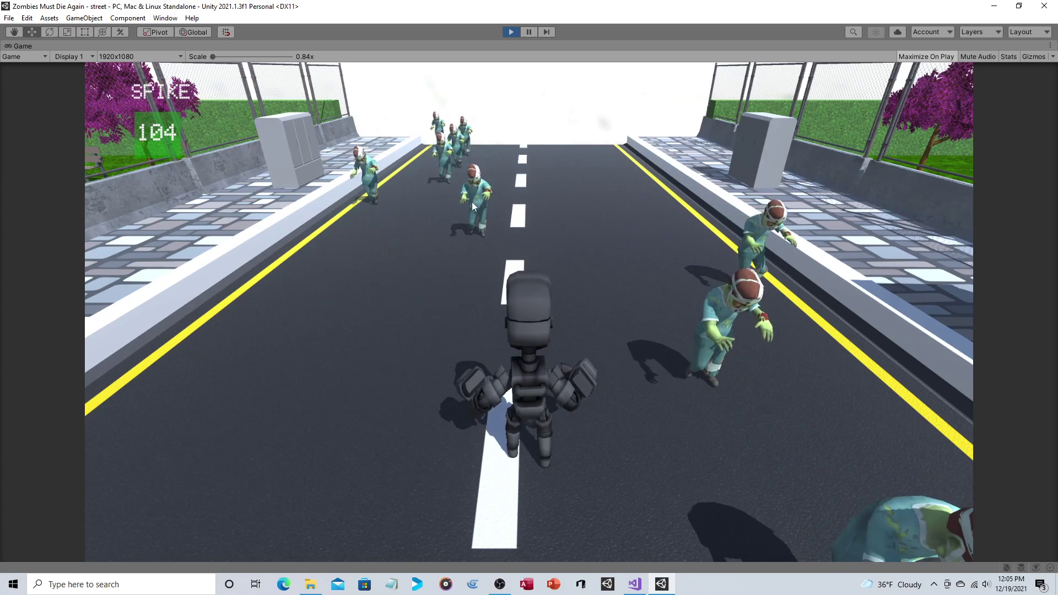
# - Place a spike trap and a fan trap side by side on the street, move the hero past them, and stop the playtest
pyautogui.click(593, 252)
pyautogui.click(699, 253)
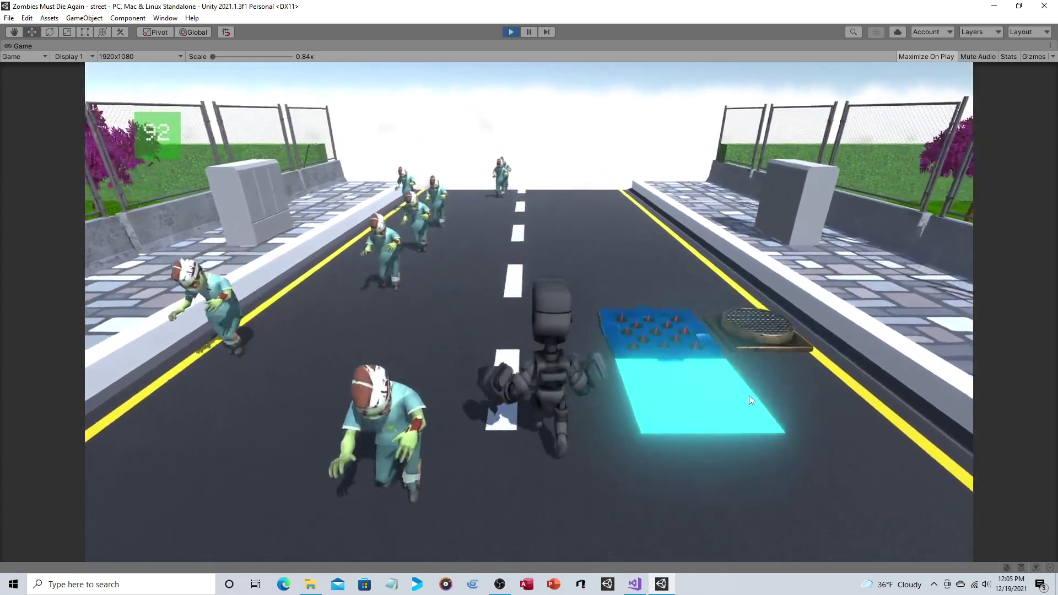
pyautogui.press('w')
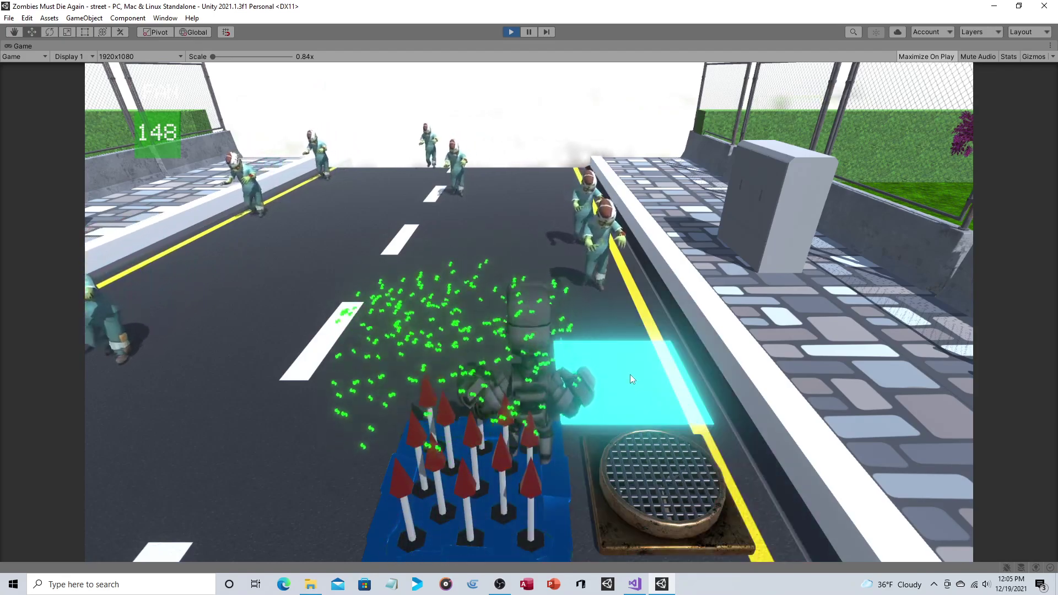
pyautogui.press('a')
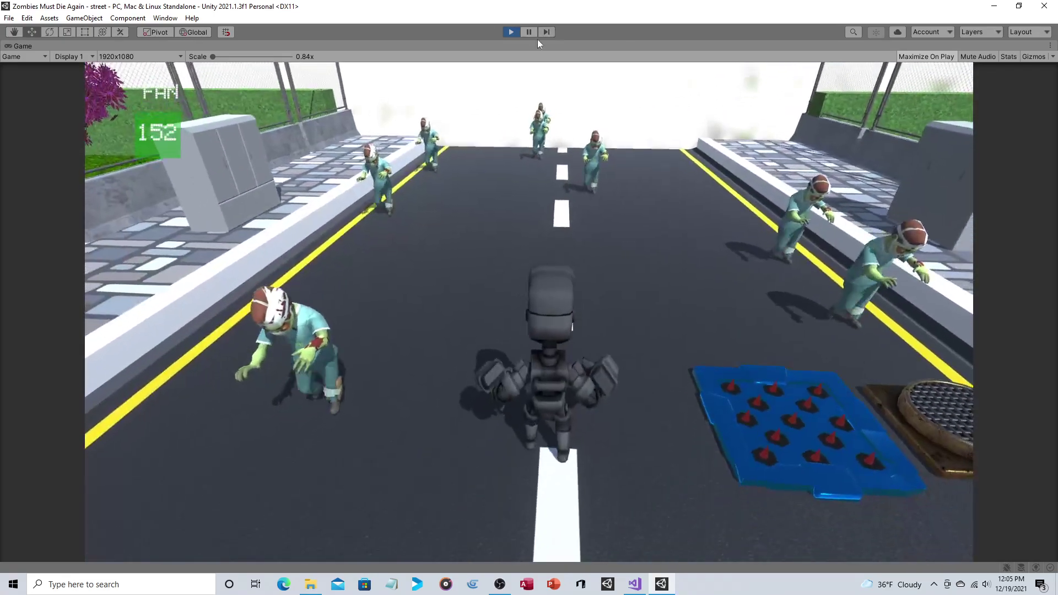
pyautogui.click(513, 32)
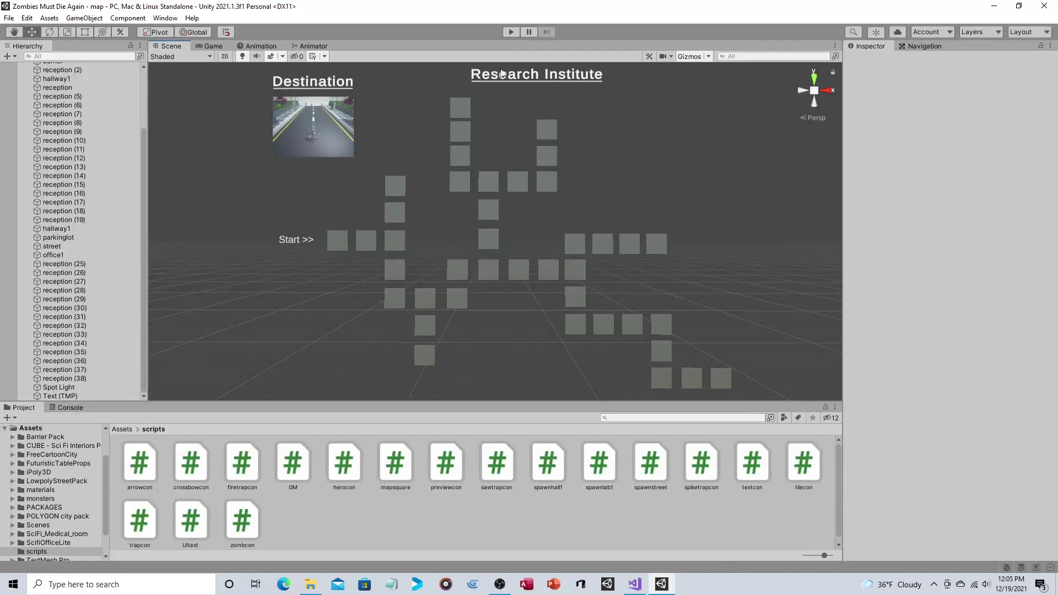
# - Run the map again, enter the parking lot level from the second square after Start, and walk the hero towards the building
pyautogui.click(510, 33)
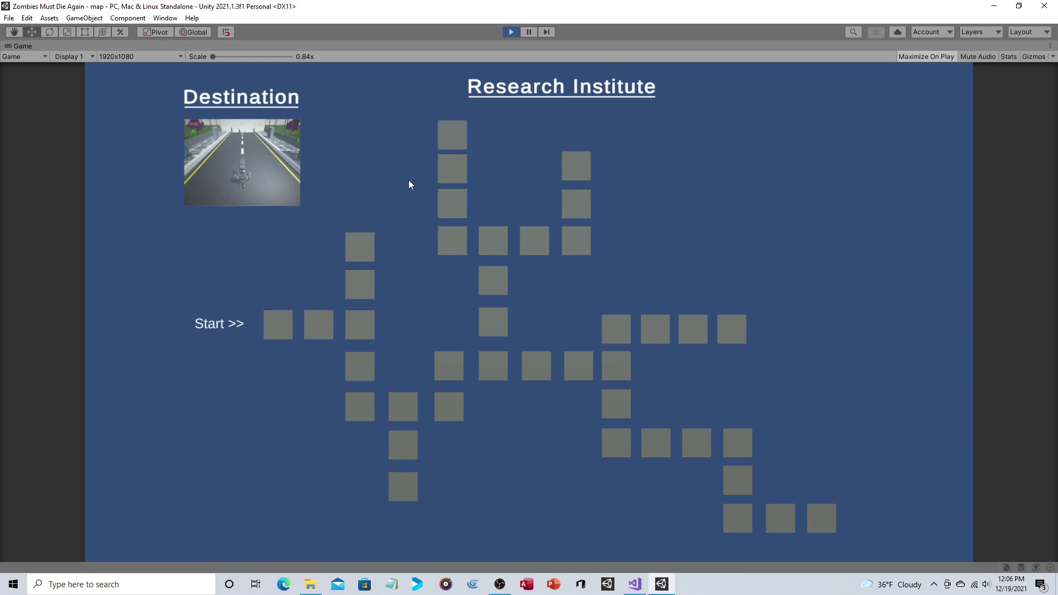
pyautogui.moveTo(318, 320)
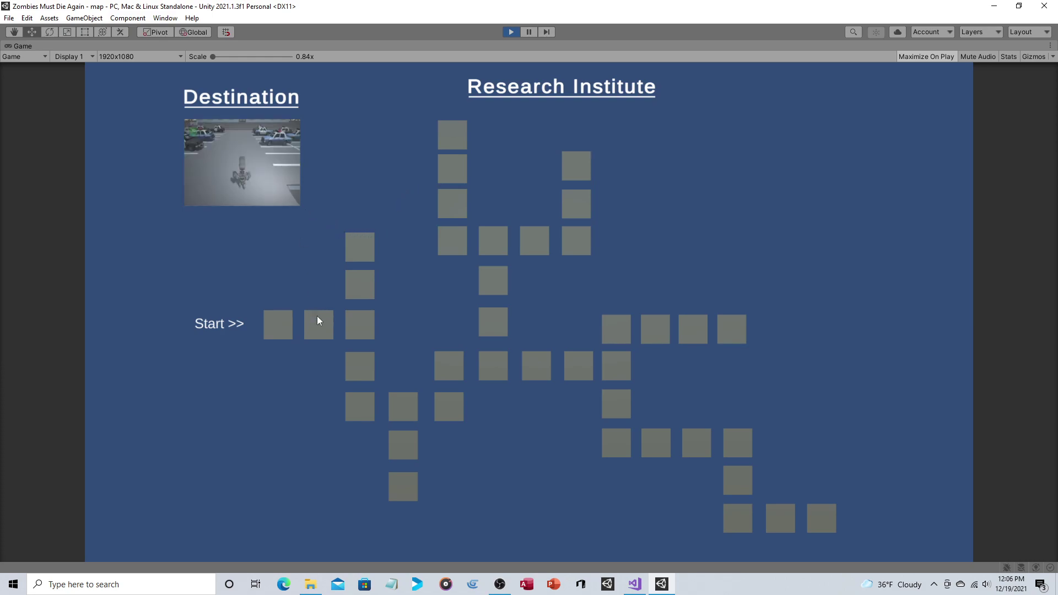
pyautogui.click(320, 333)
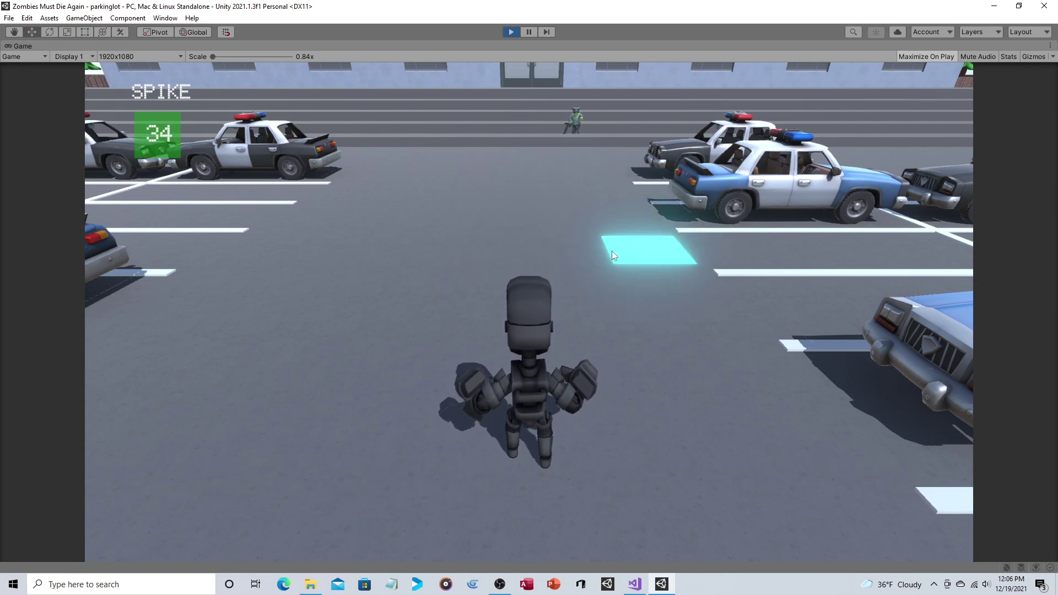
pyautogui.press('w')
pyautogui.press('w')
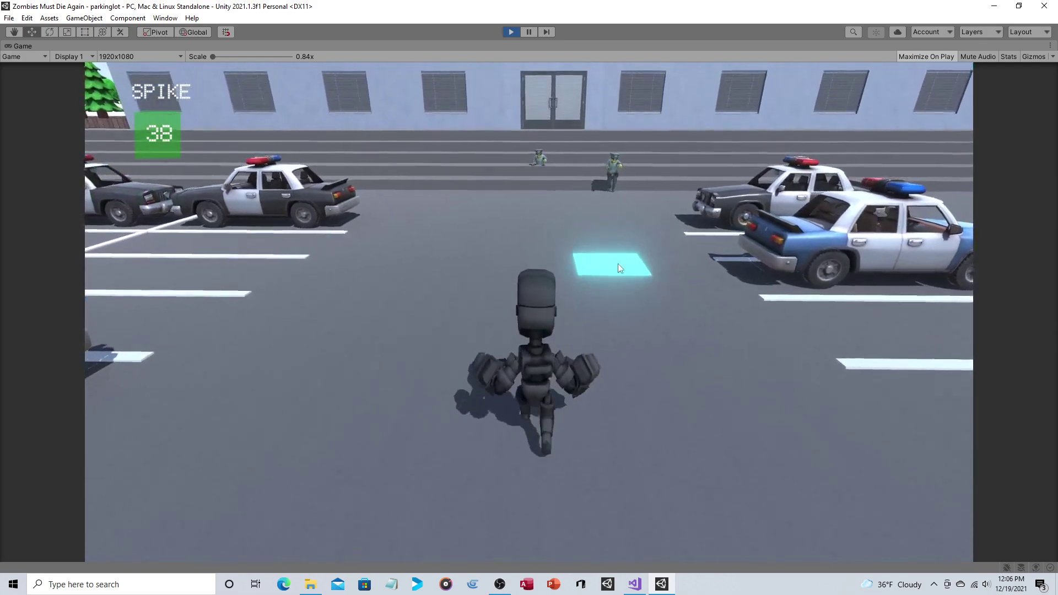
pyautogui.press('w')
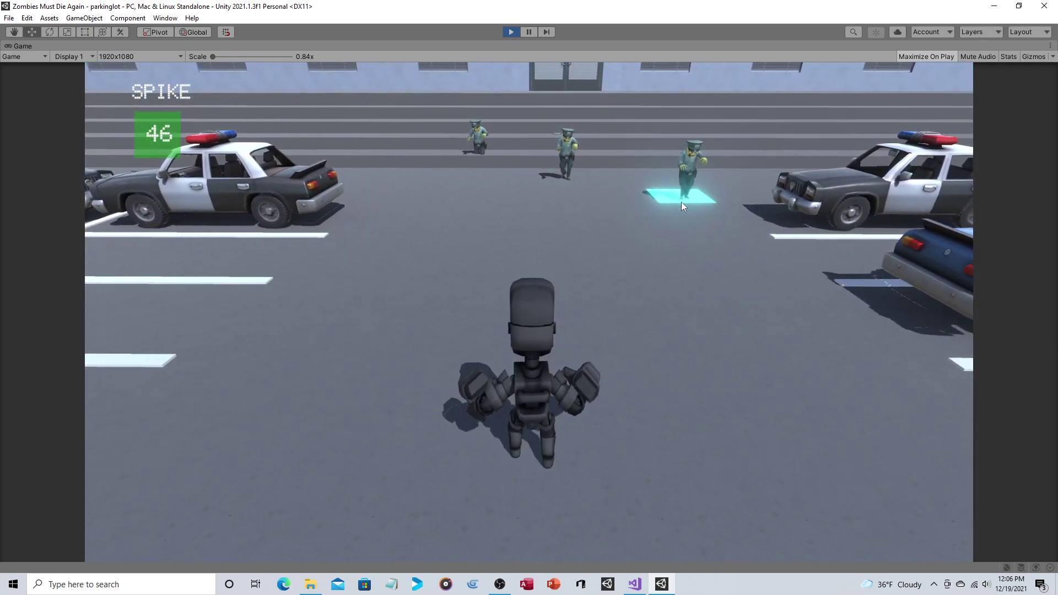
# - Move the hero back and sideways around the parking lot to view the approaching police zombies, and stop the playtest
pyautogui.press('s')
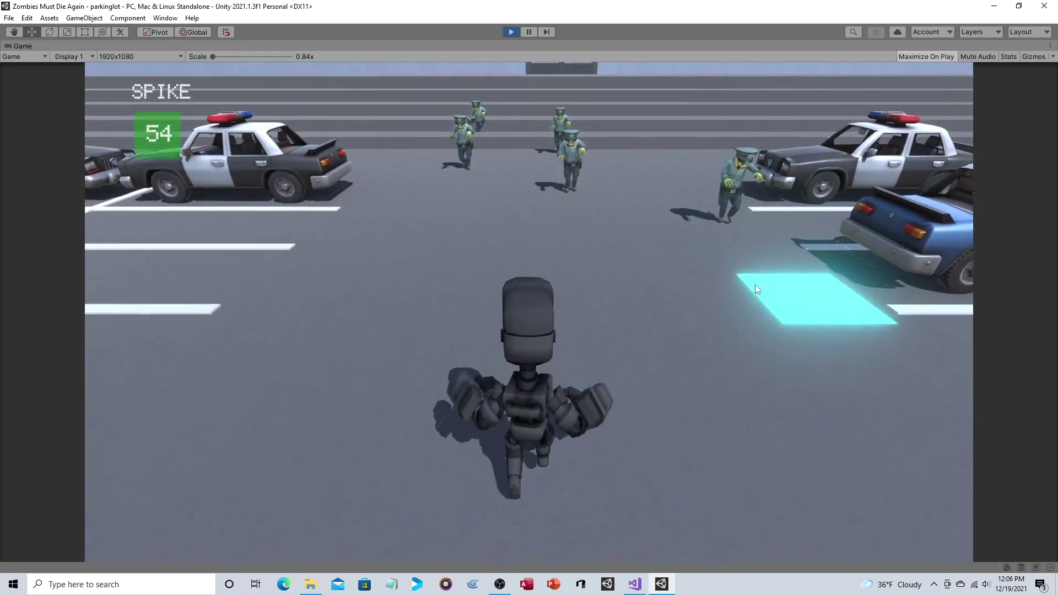
pyautogui.press('a')
pyautogui.press('w')
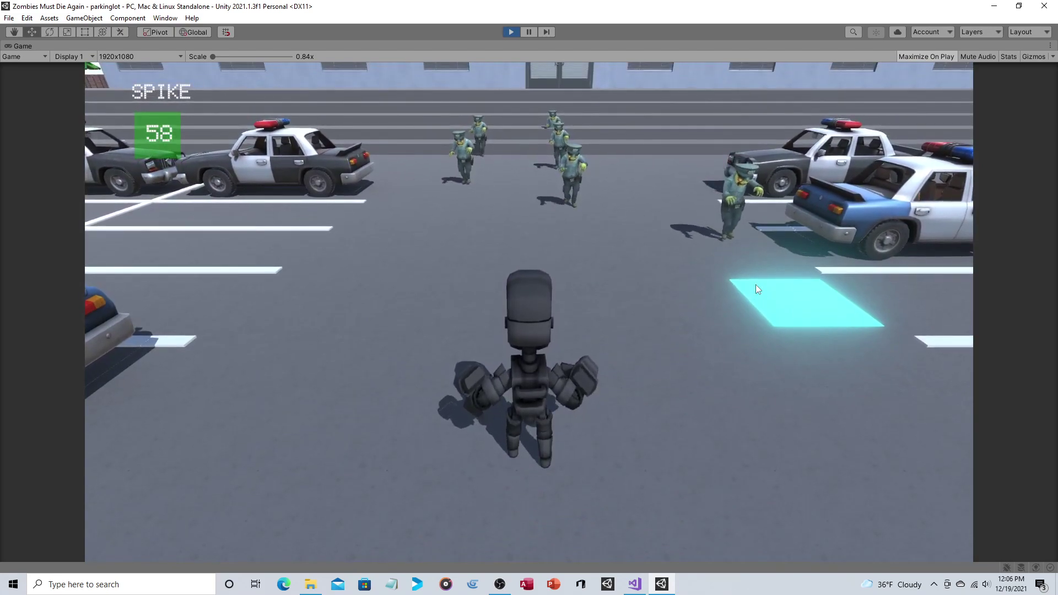
pyautogui.press('s')
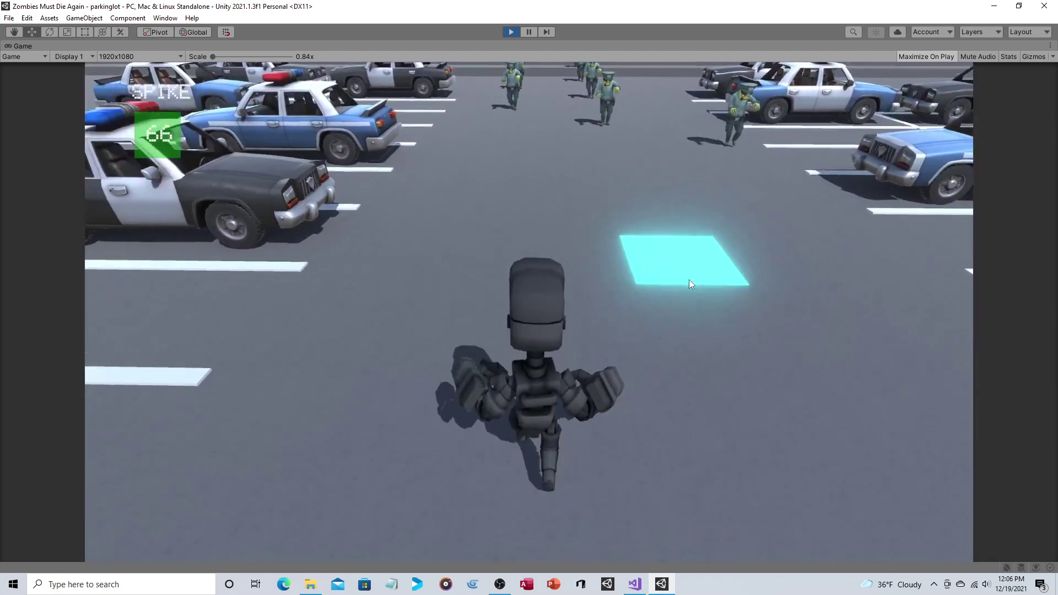
pyautogui.press('s')
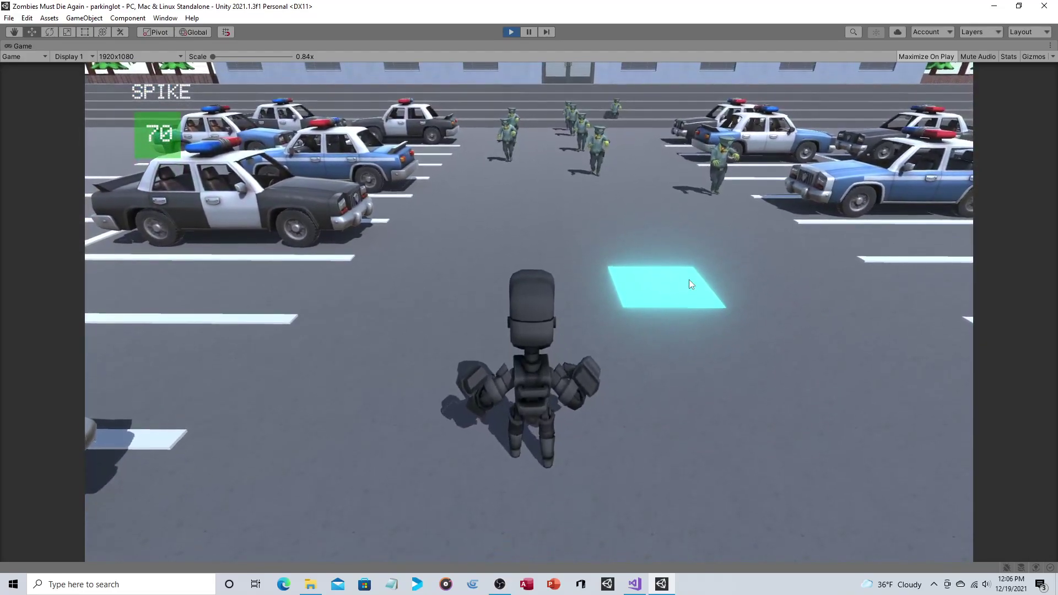
pyautogui.press('s')
pyautogui.press('d')
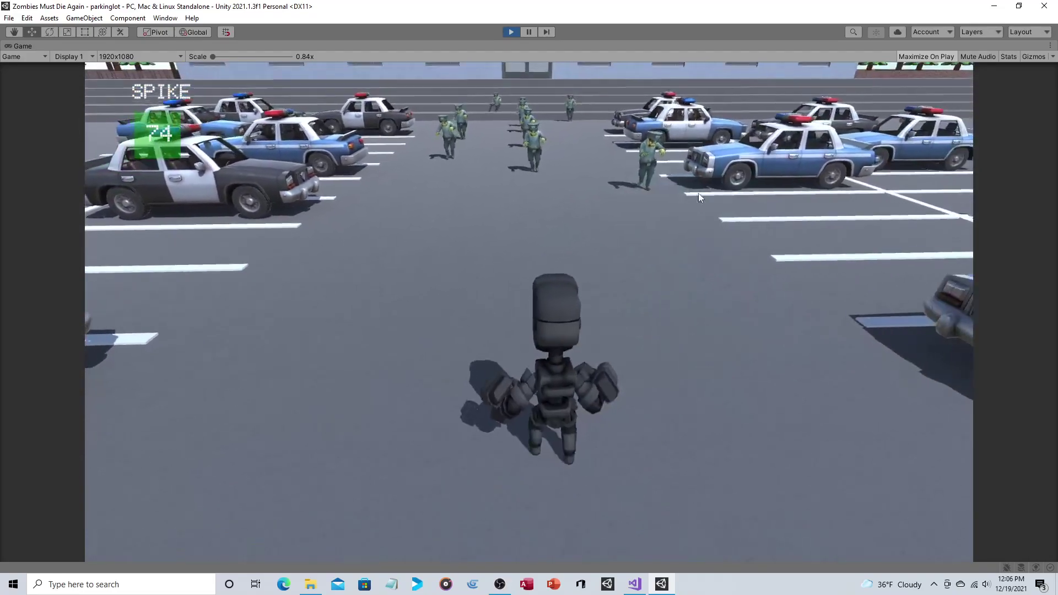
pyautogui.press('s')
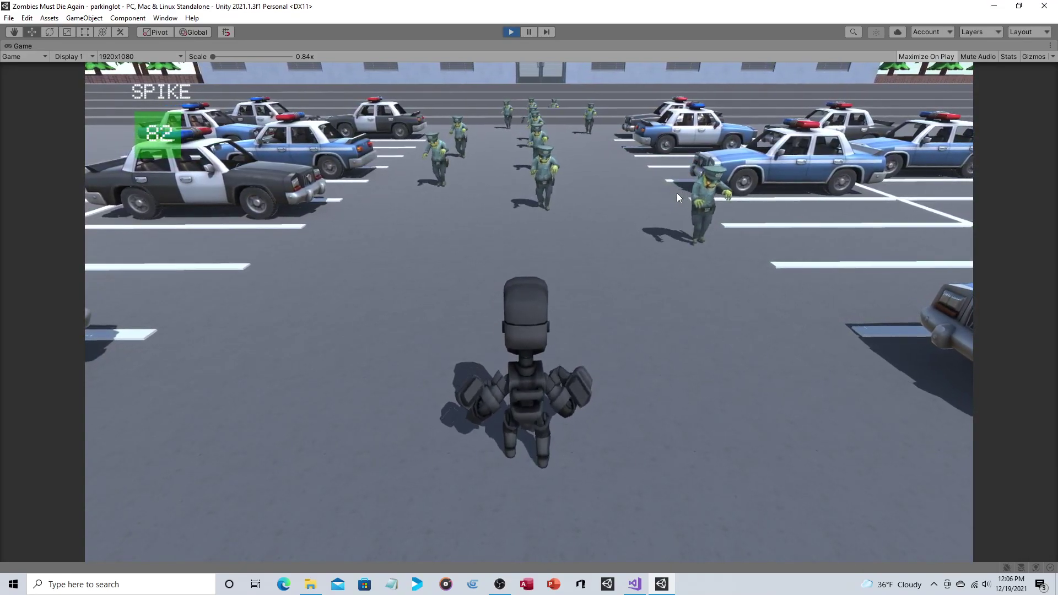
pyautogui.press('a')
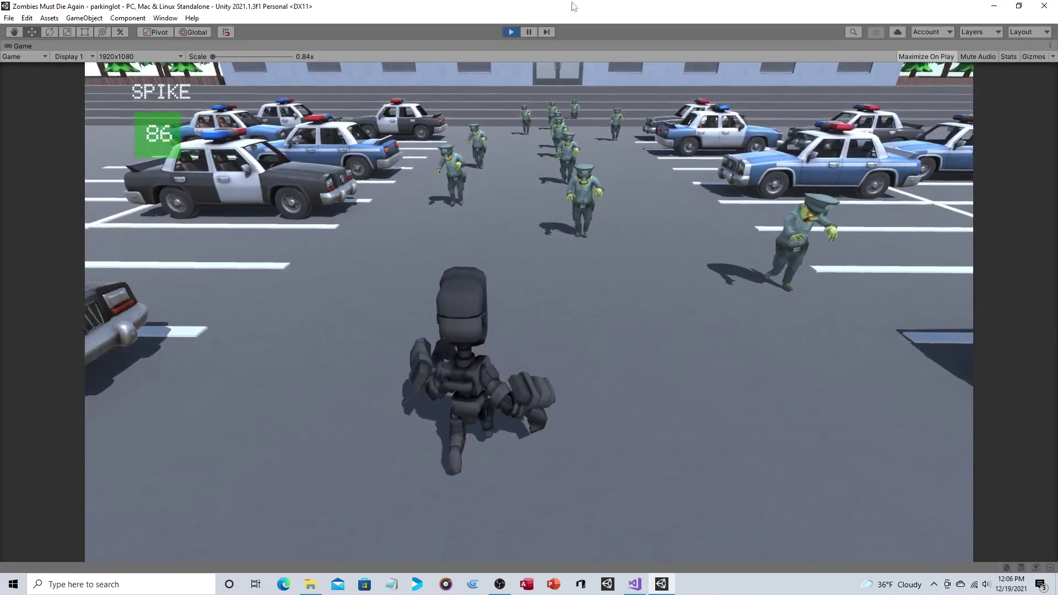
pyautogui.click(508, 35)
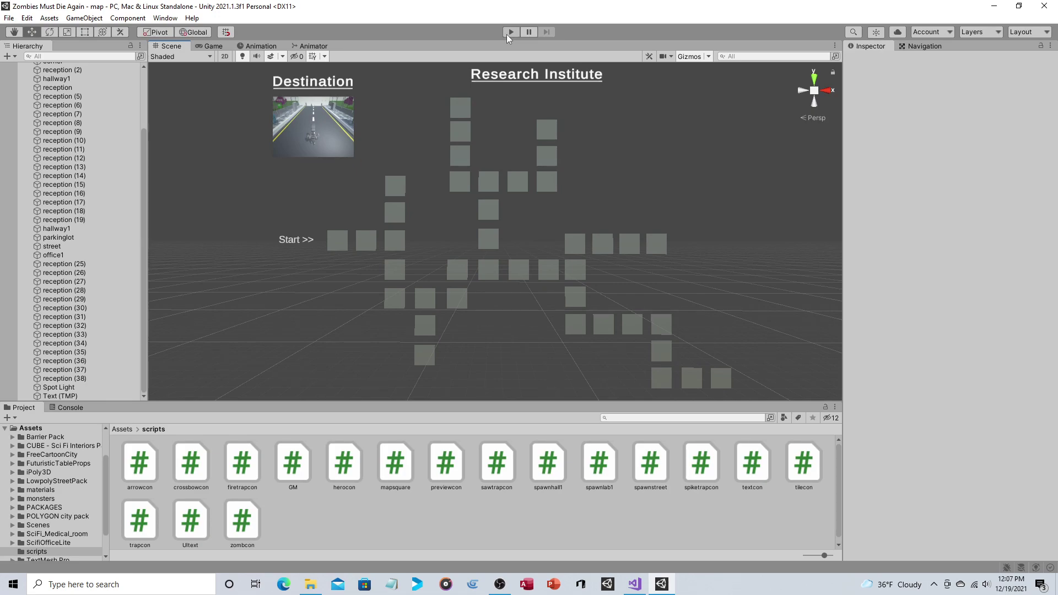
# - Playtest the reception level from the third square after Start, observe the approaching monsters, and stop the game
pyautogui.click(511, 32)
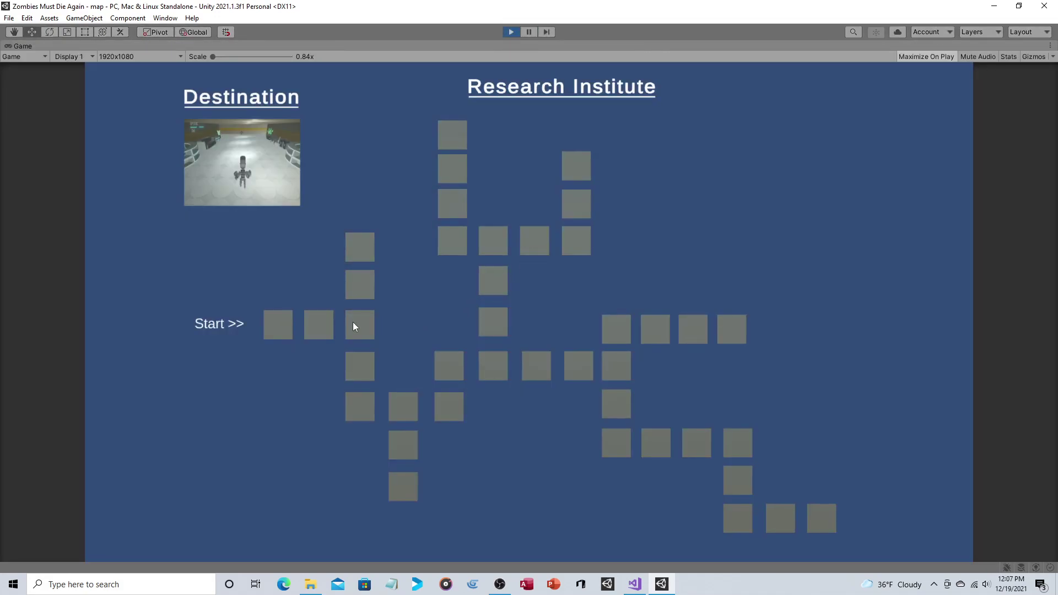
pyautogui.click(353, 325)
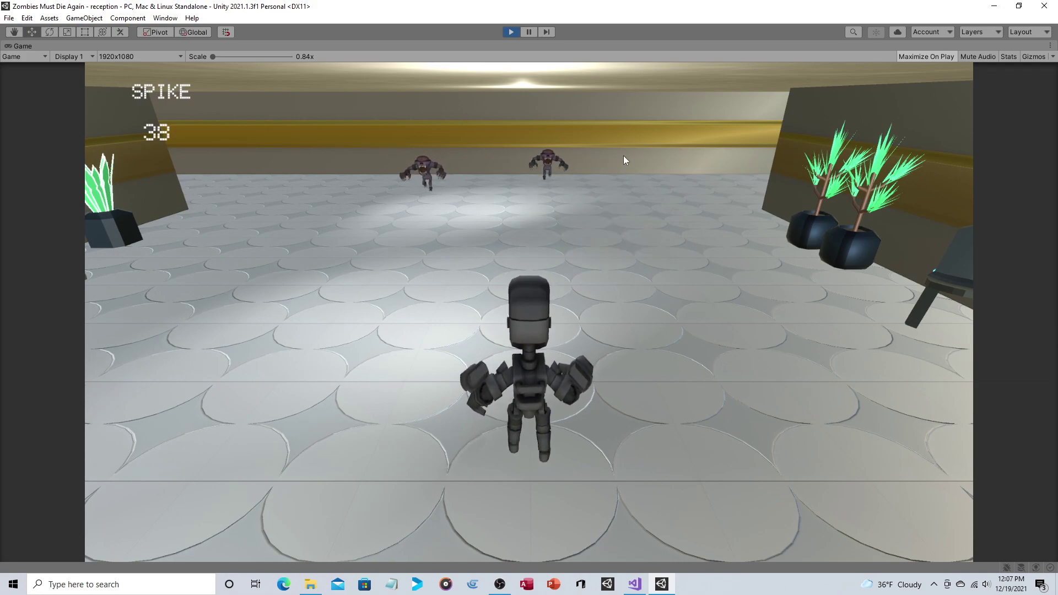
pyautogui.click(664, 300)
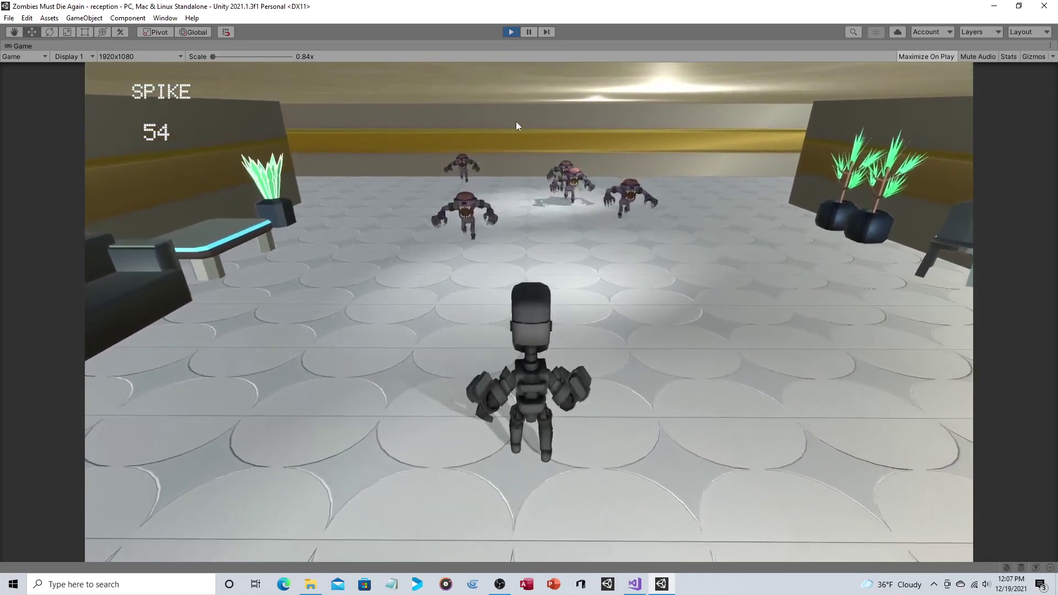
pyautogui.click(573, 238)
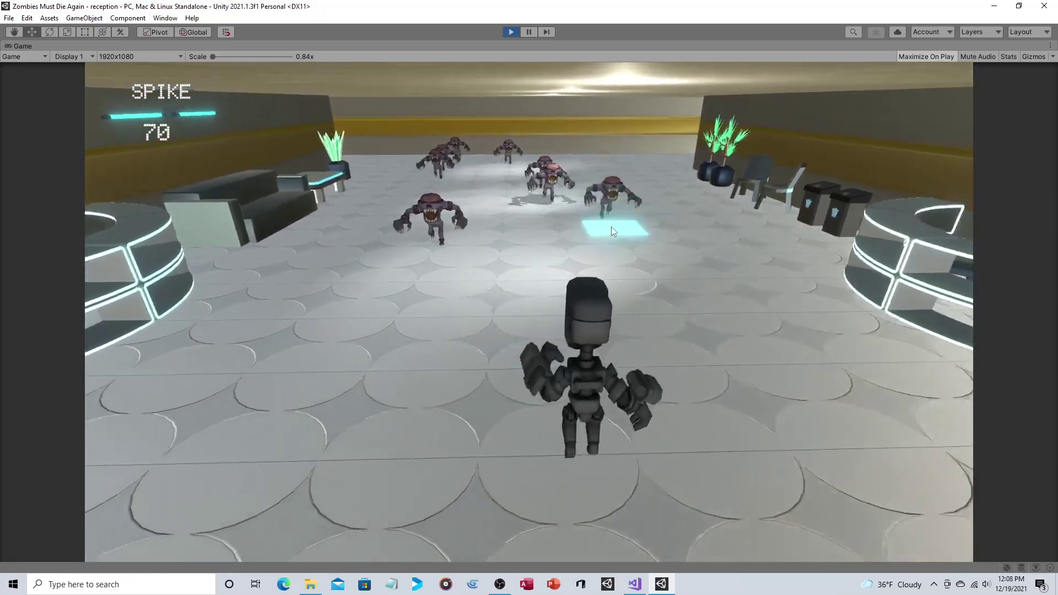
pyautogui.click(511, 32)
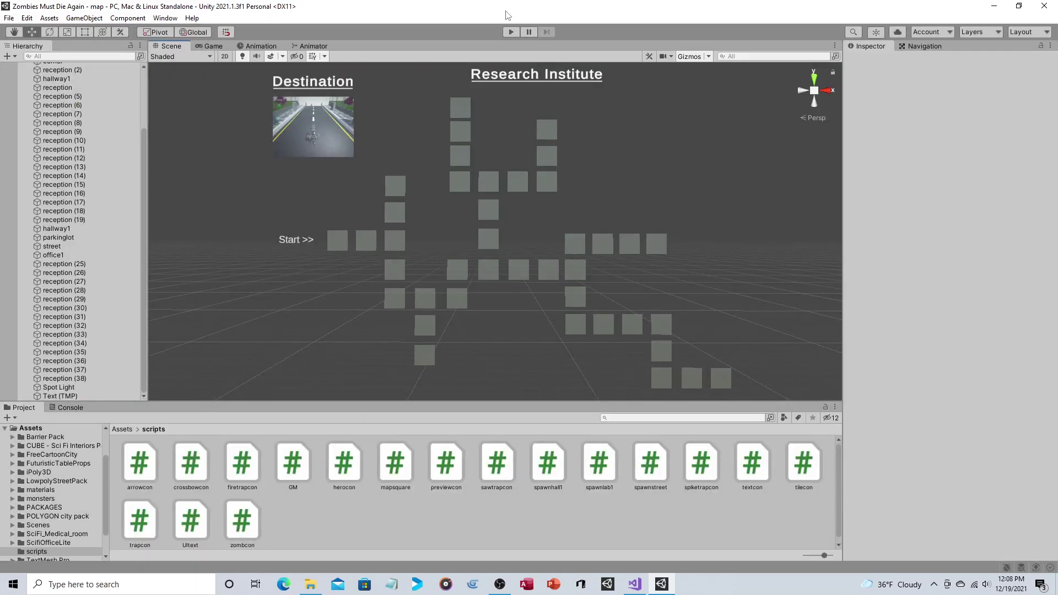
# - Run the map again and enter the office1 level from the uppermost square of the first vertical branch
pyautogui.click(511, 32)
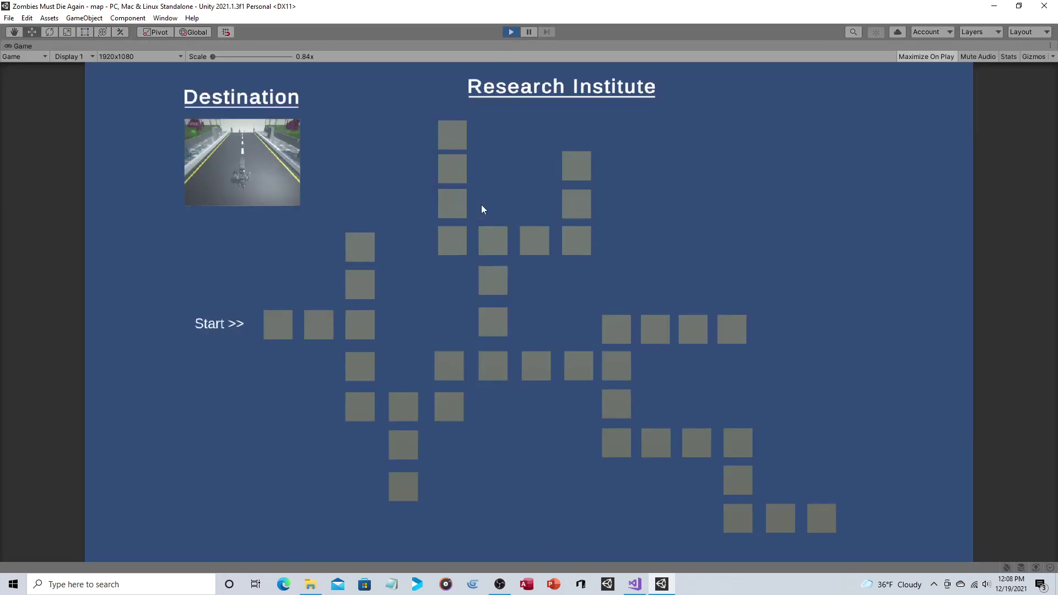
pyautogui.click(358, 249)
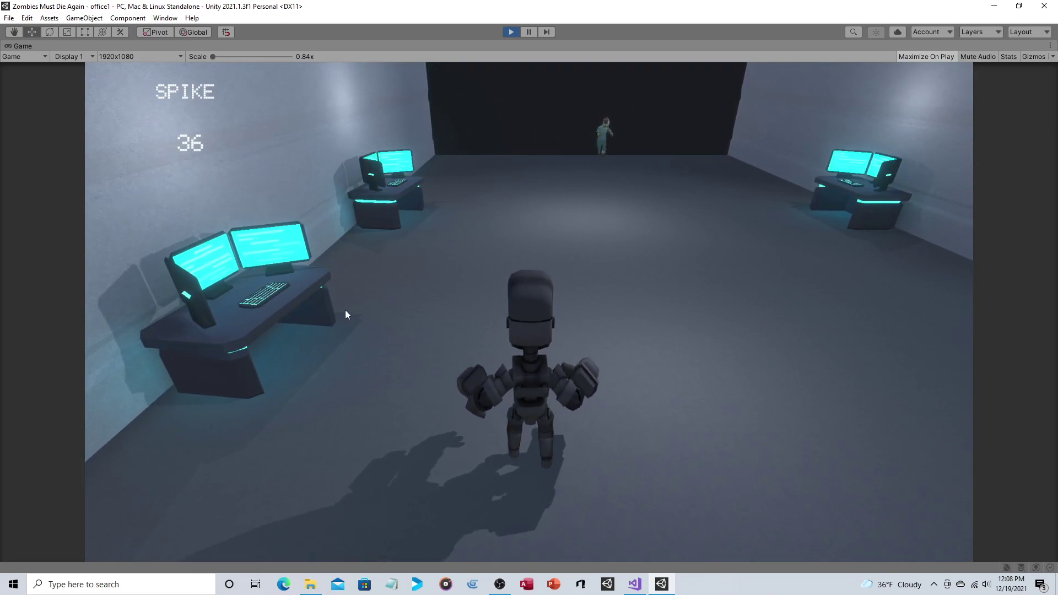
pyautogui.click(359, 318)
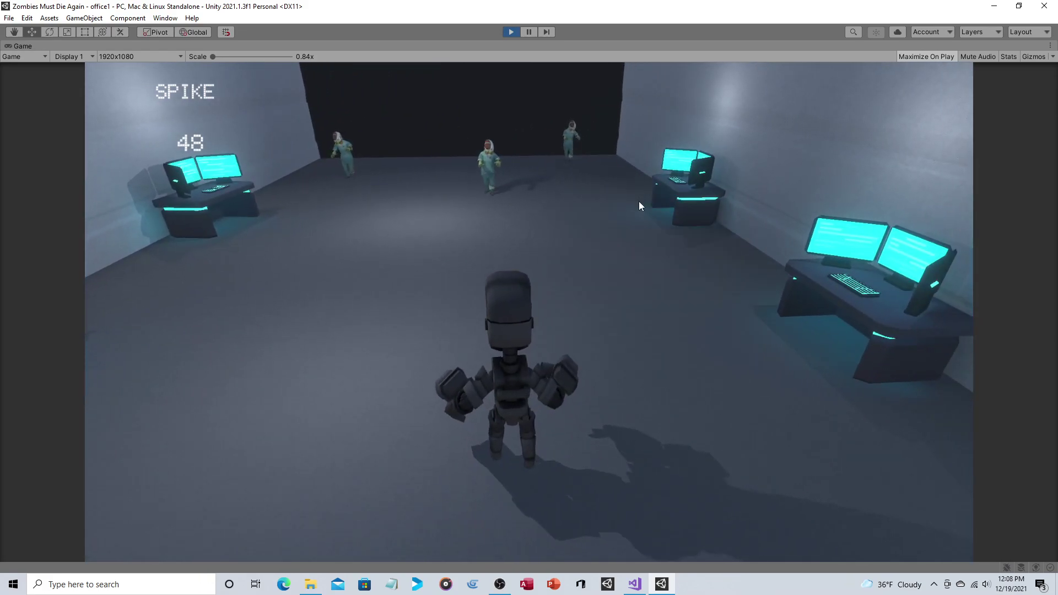
pyautogui.click(686, 259)
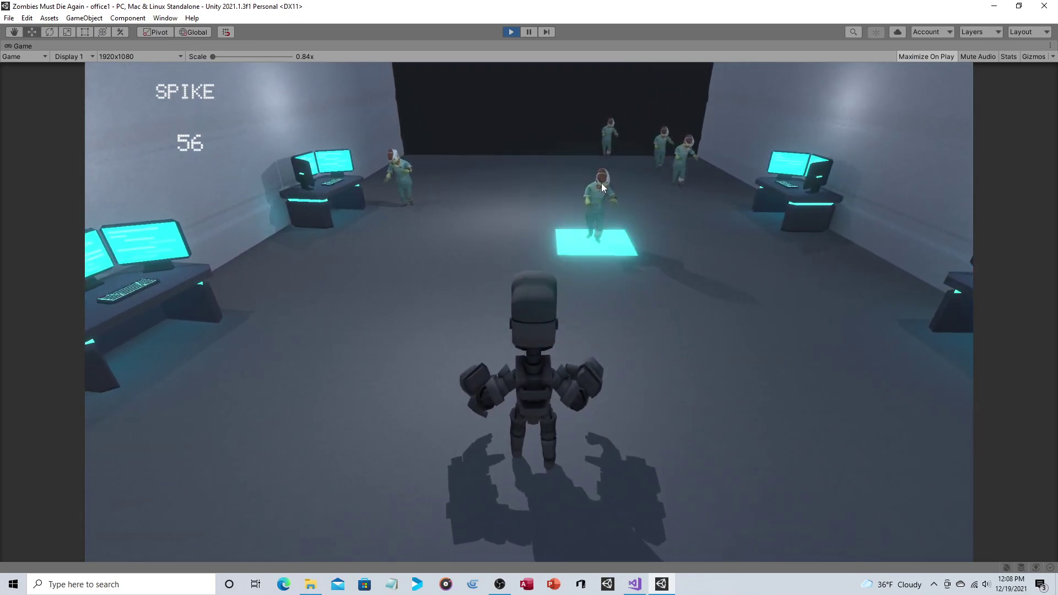
# - Try to place spike traps in front of the zombies in the office, move the hero around, and stop the playtest
pyautogui.click(562, 178)
pyautogui.click(571, 309)
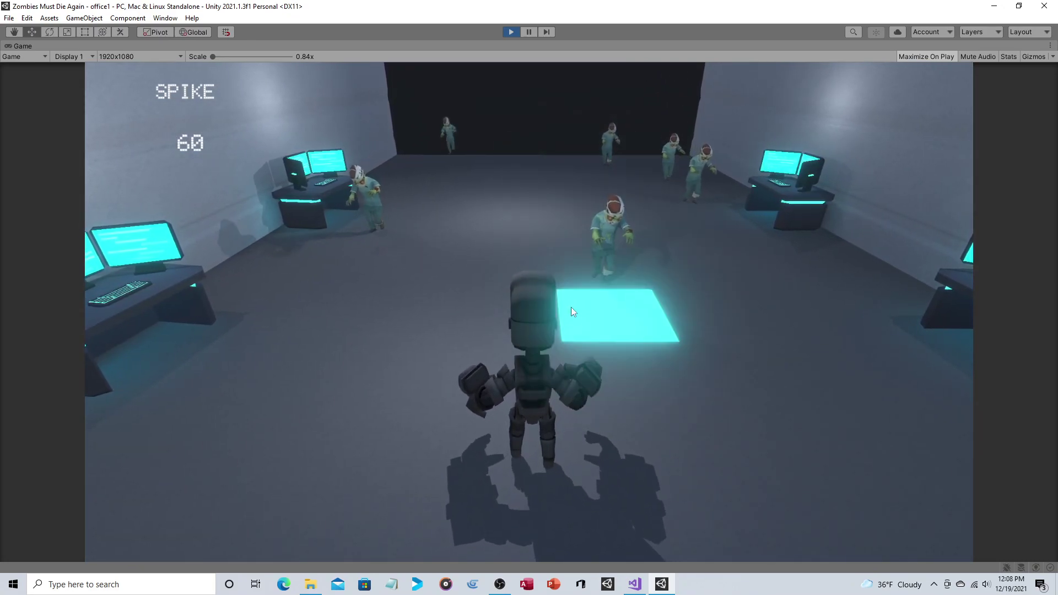
pyautogui.click(575, 202)
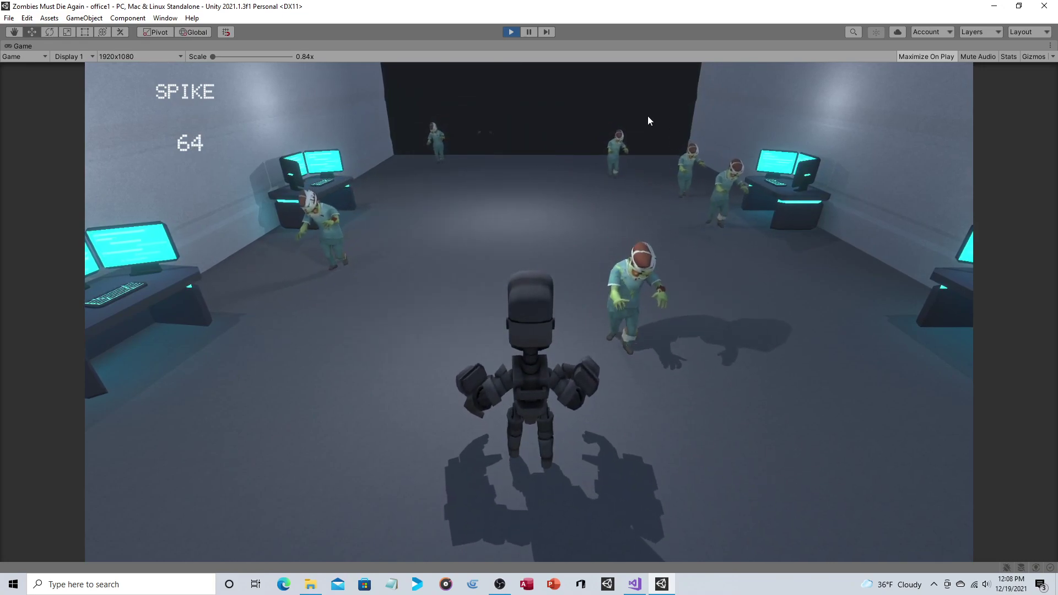
pyautogui.click(705, 286)
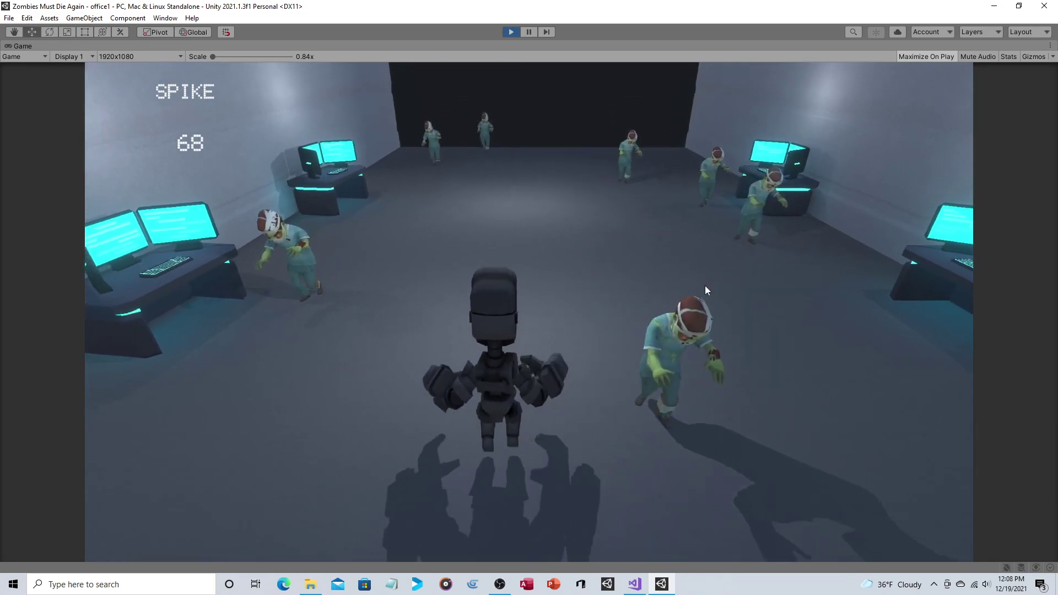
pyautogui.click(706, 286)
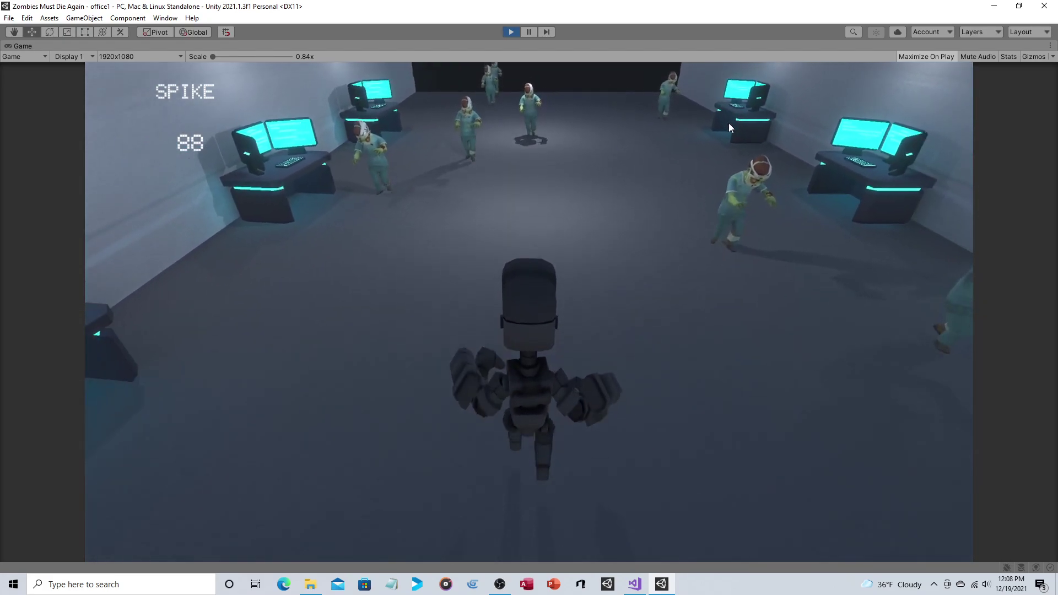
pyautogui.click(511, 32)
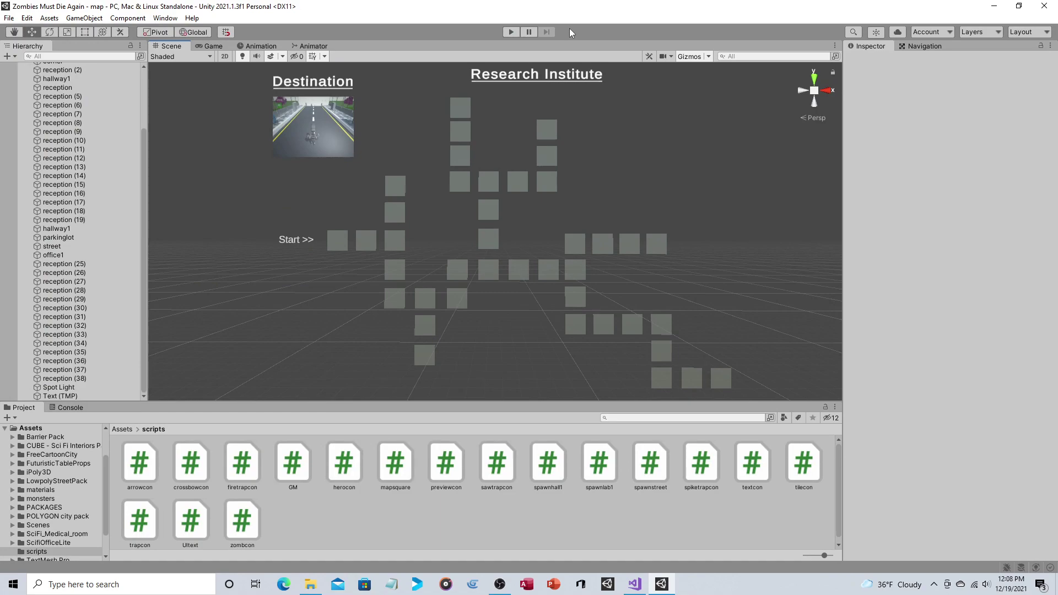